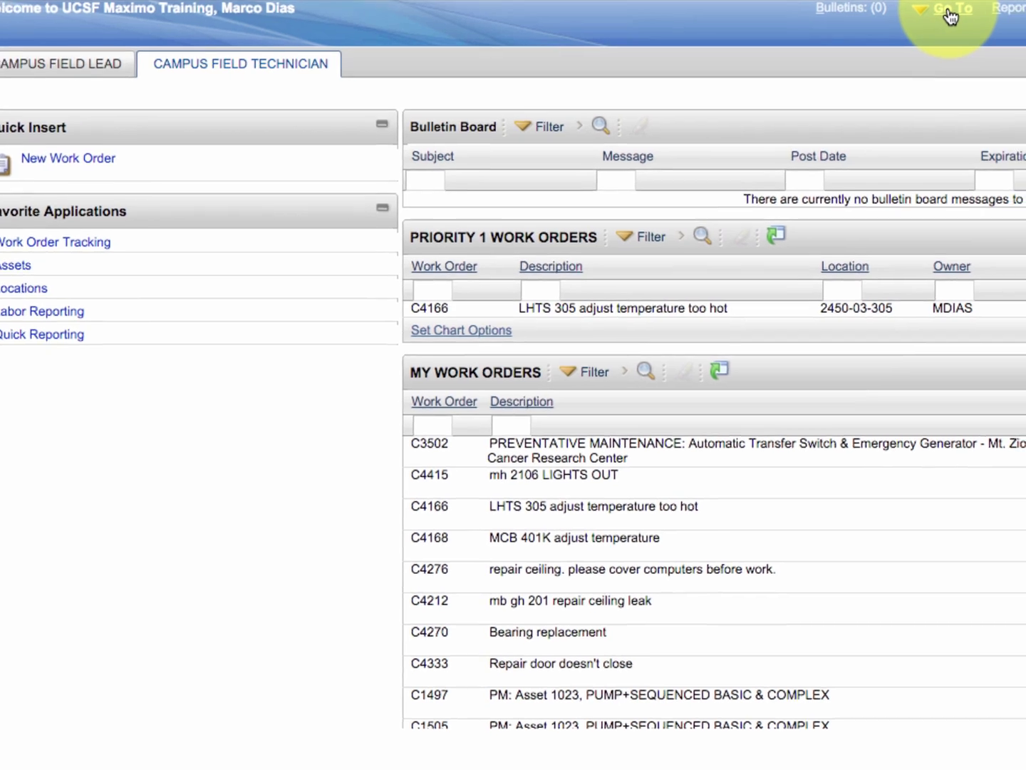
Search Work Order Tracking for CFY1014 and open the sick-leave standing work order.
click(949, 15)
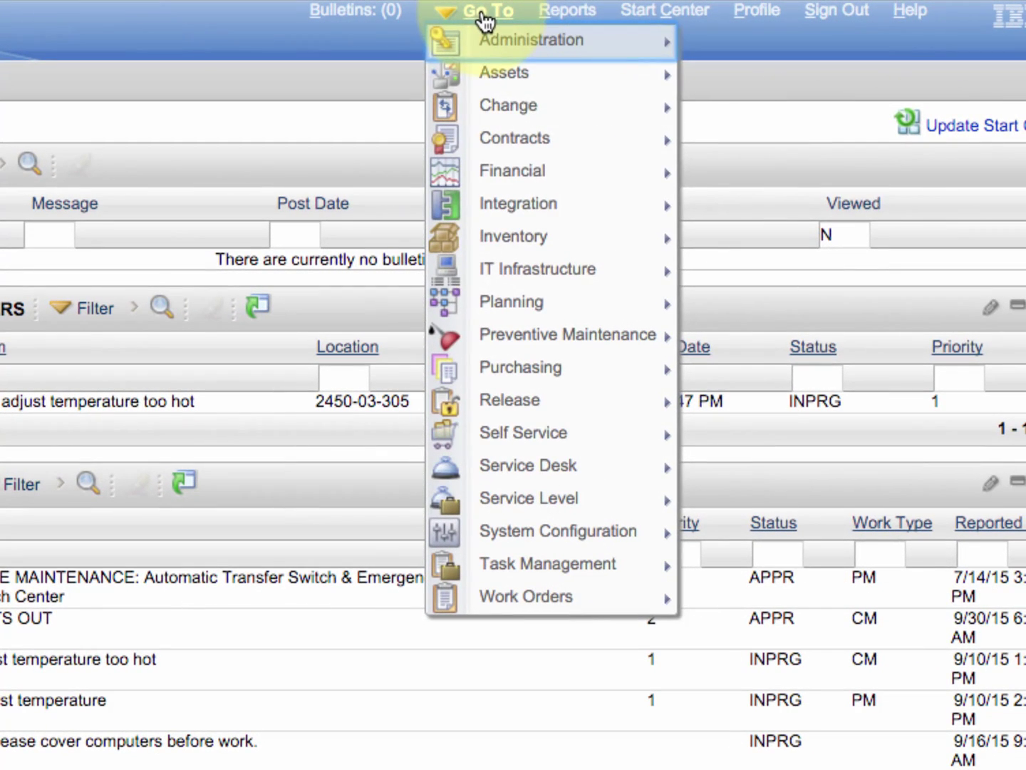
mouse_move(975, 267)
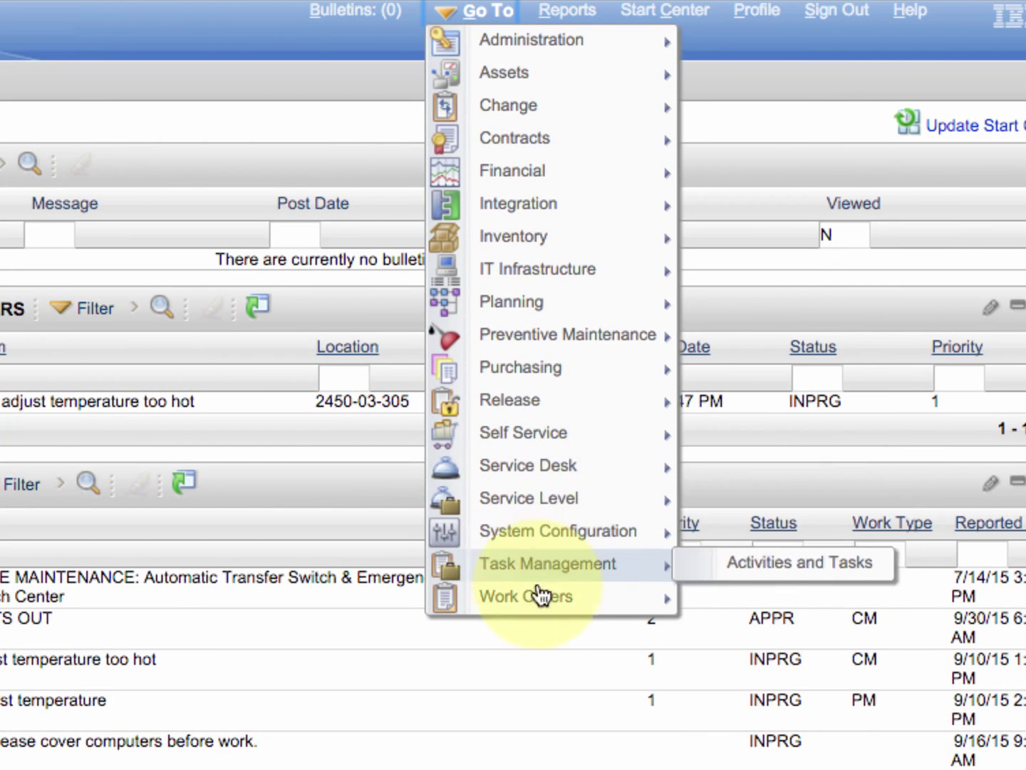
mouse_move(542, 600)
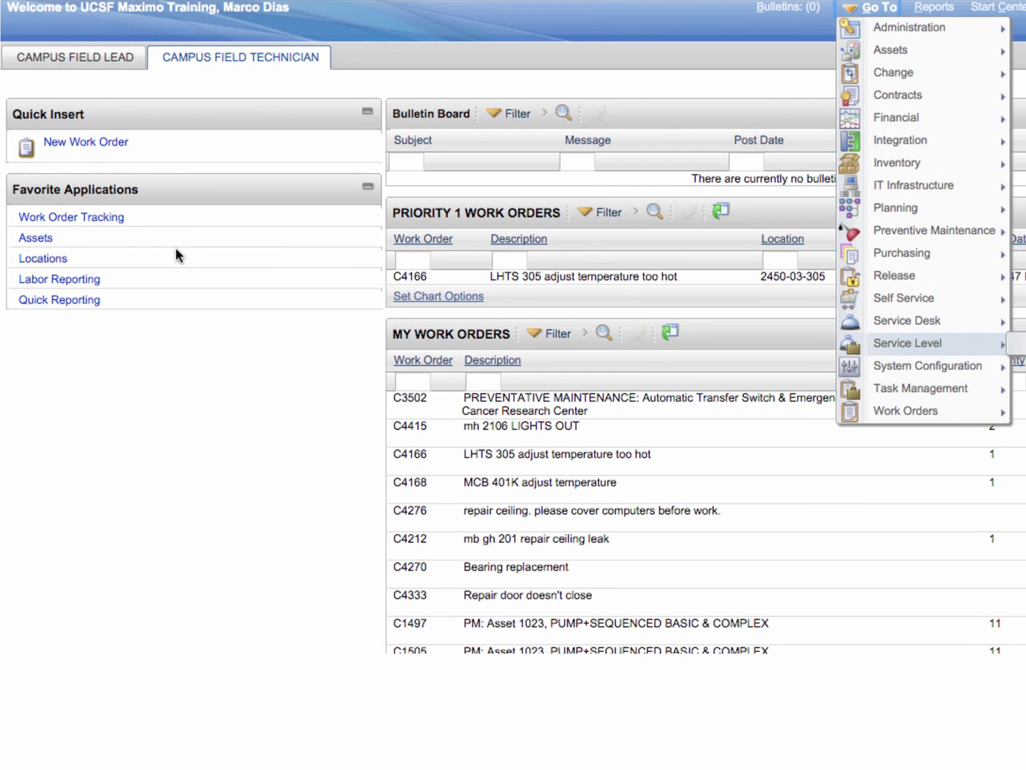
click(93, 217)
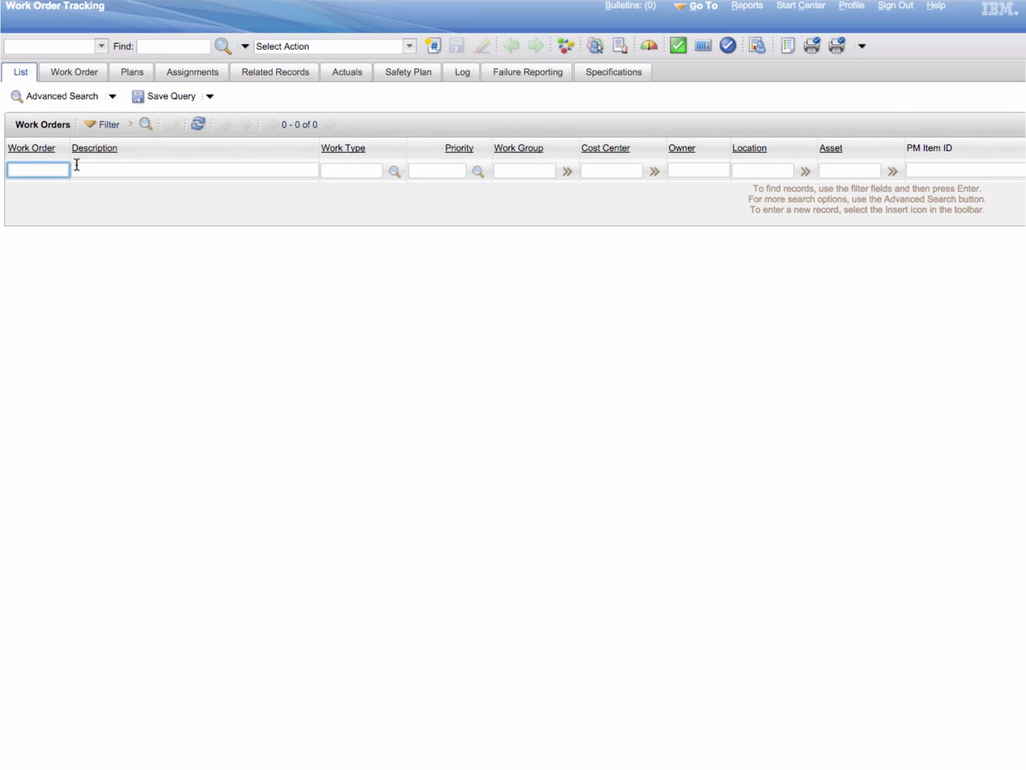
text(CF)
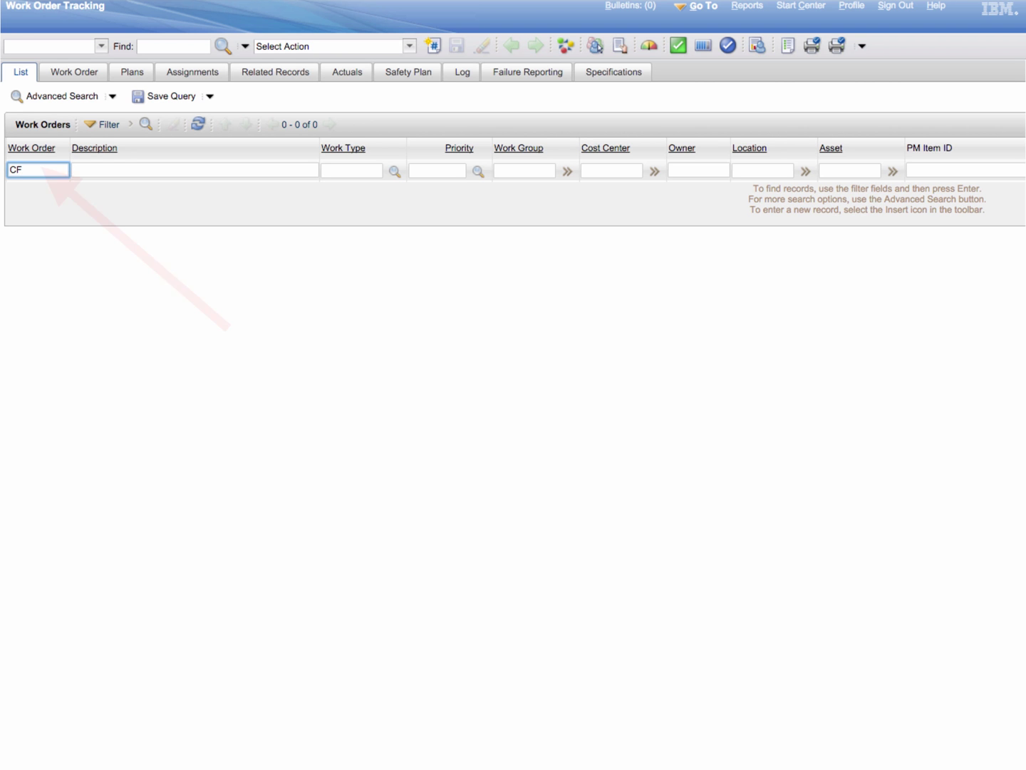
text(Y1014)
key(Return)
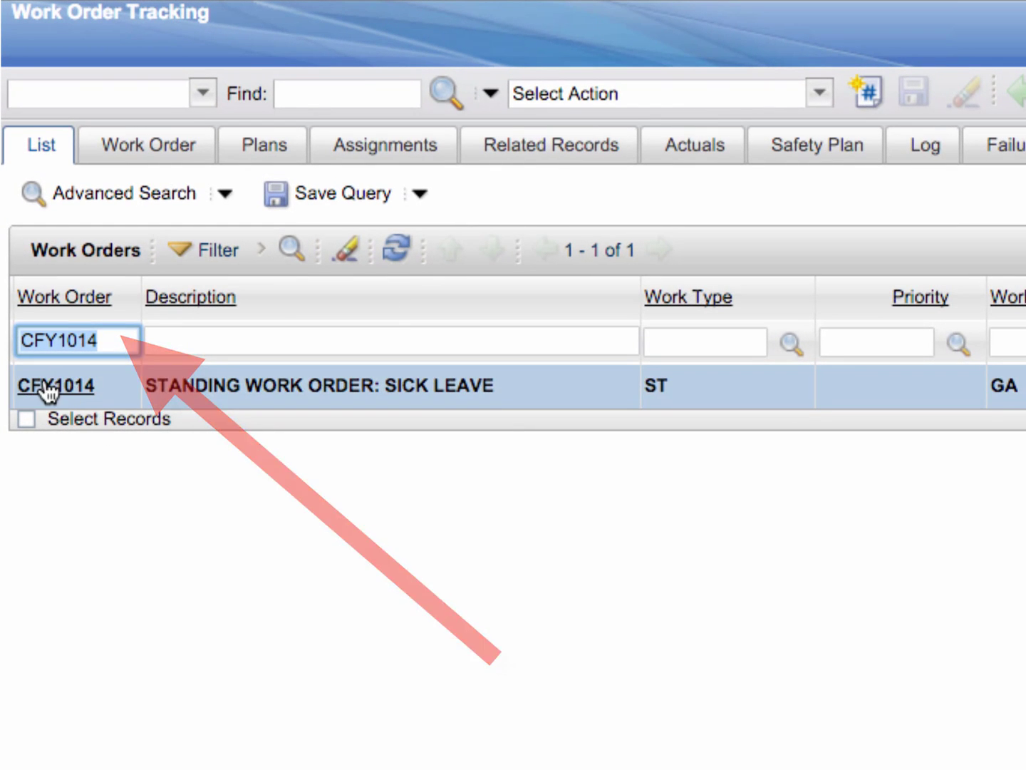
click(46, 385)
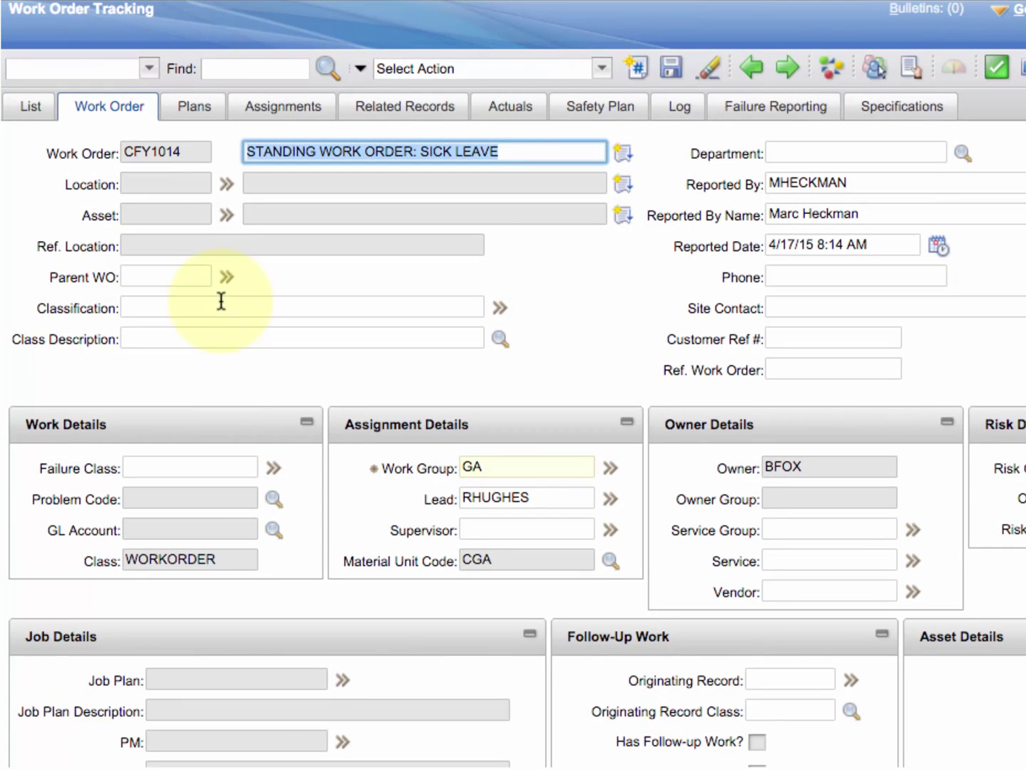
Add a blank WORK labor row dated 11/9/15 on CFY1014's Actuals tab.
click(510, 108)
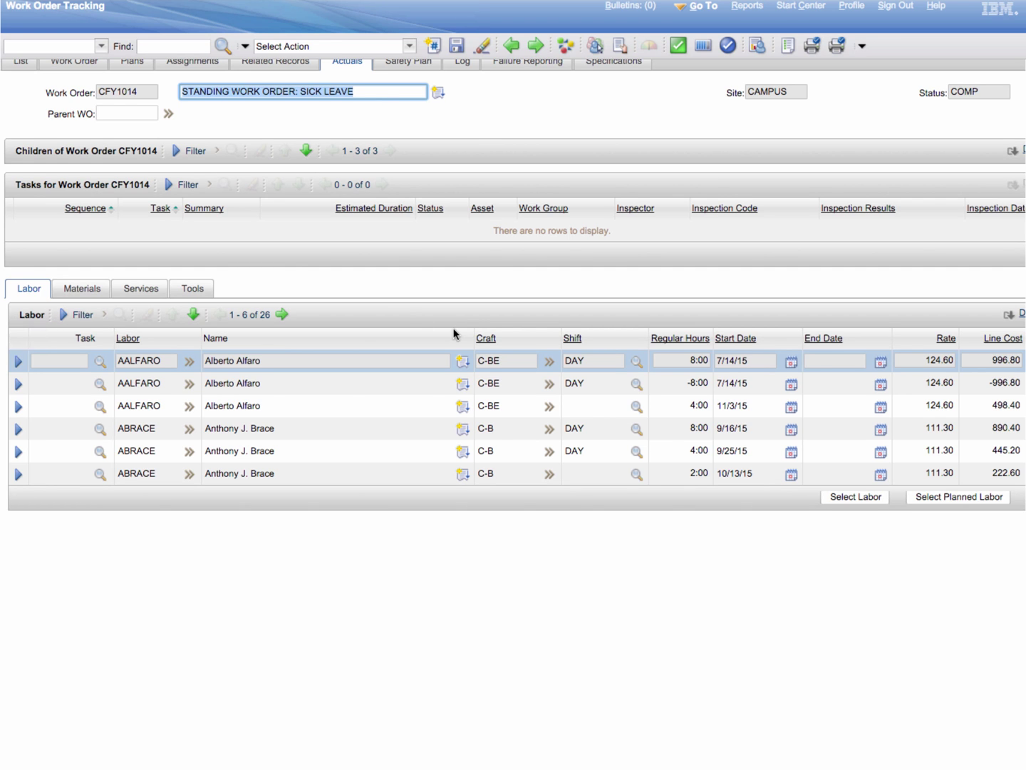
scroll(454, 333, right, 3)
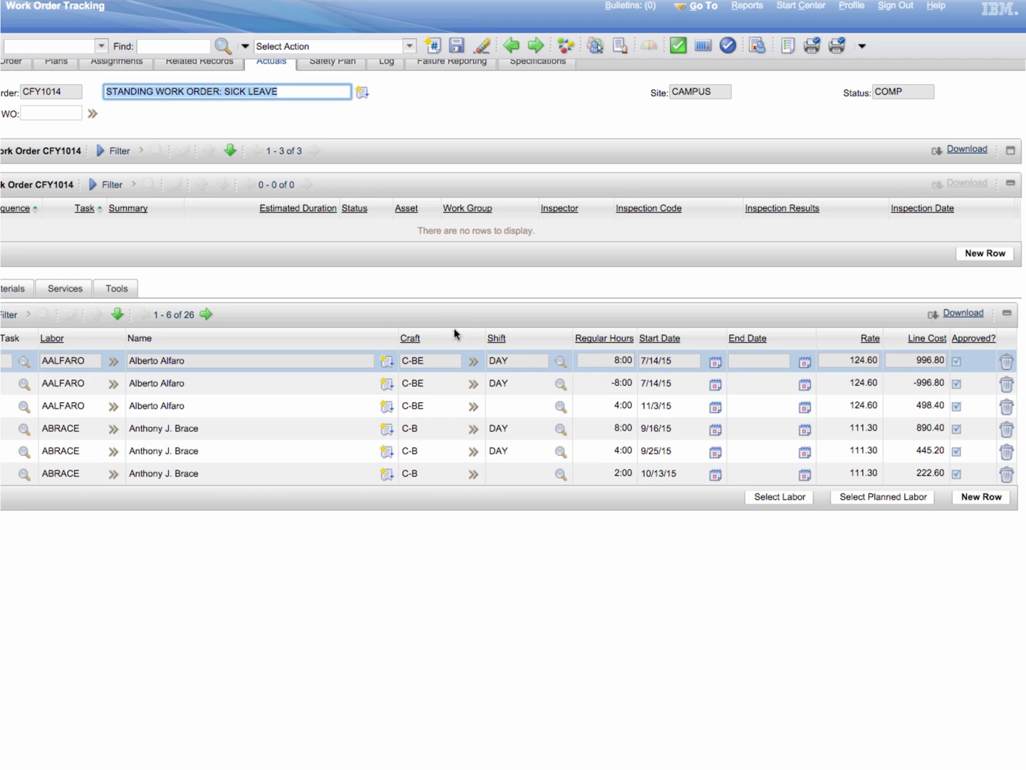
click(979, 498)
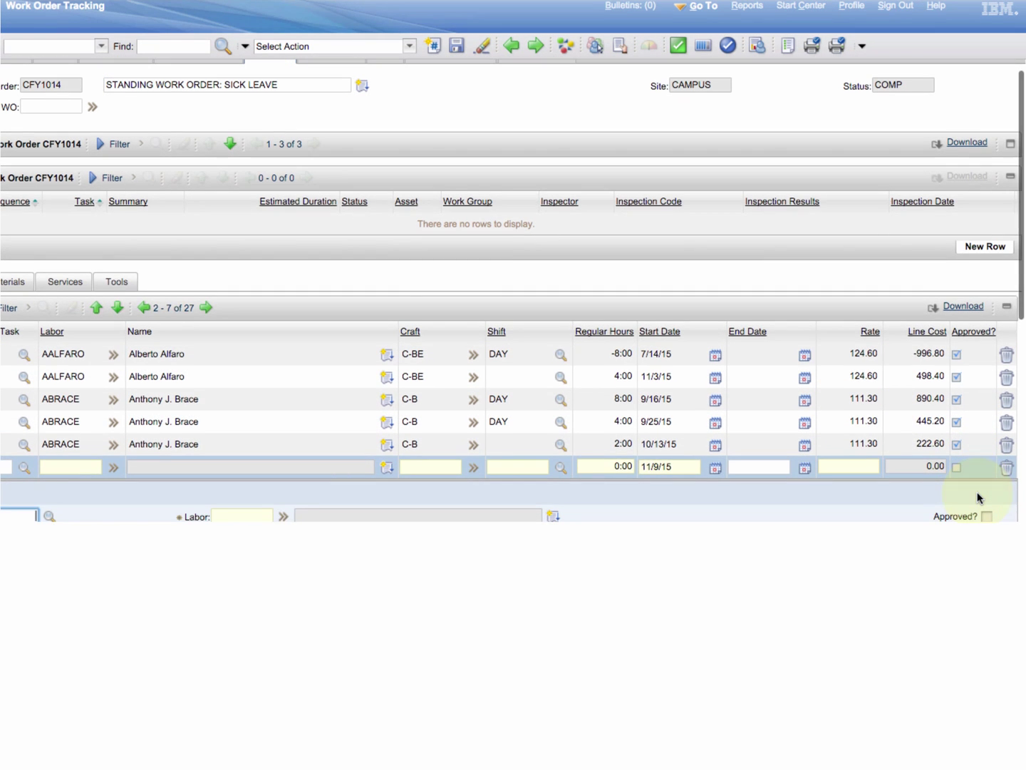
scroll(977, 496, down, 5)
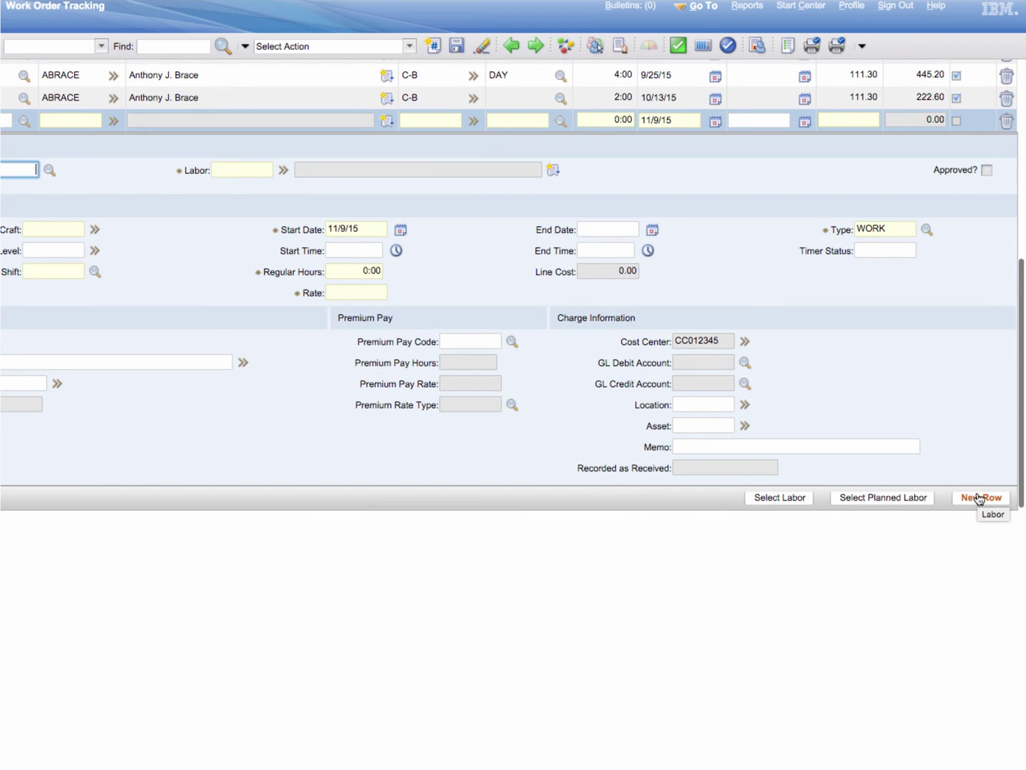
scroll(979, 496, left, 2)
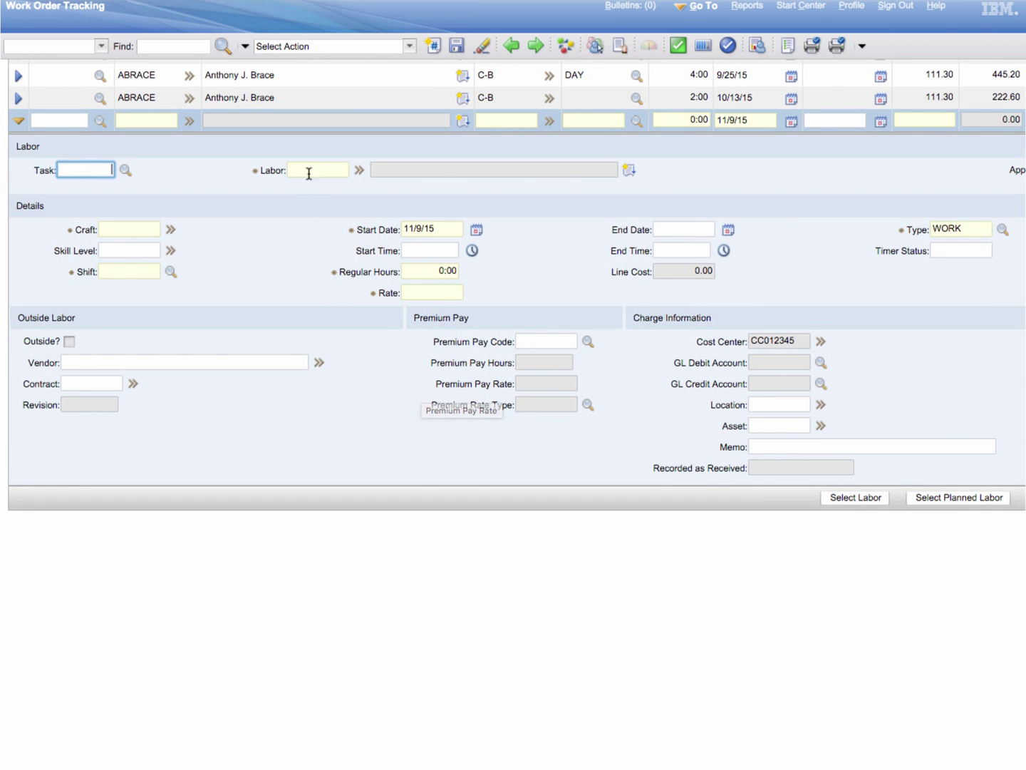
Look up the technician by name and assign their labor record: craft C-BE, rate 124.60, vendor ABLE.
click(359, 173)
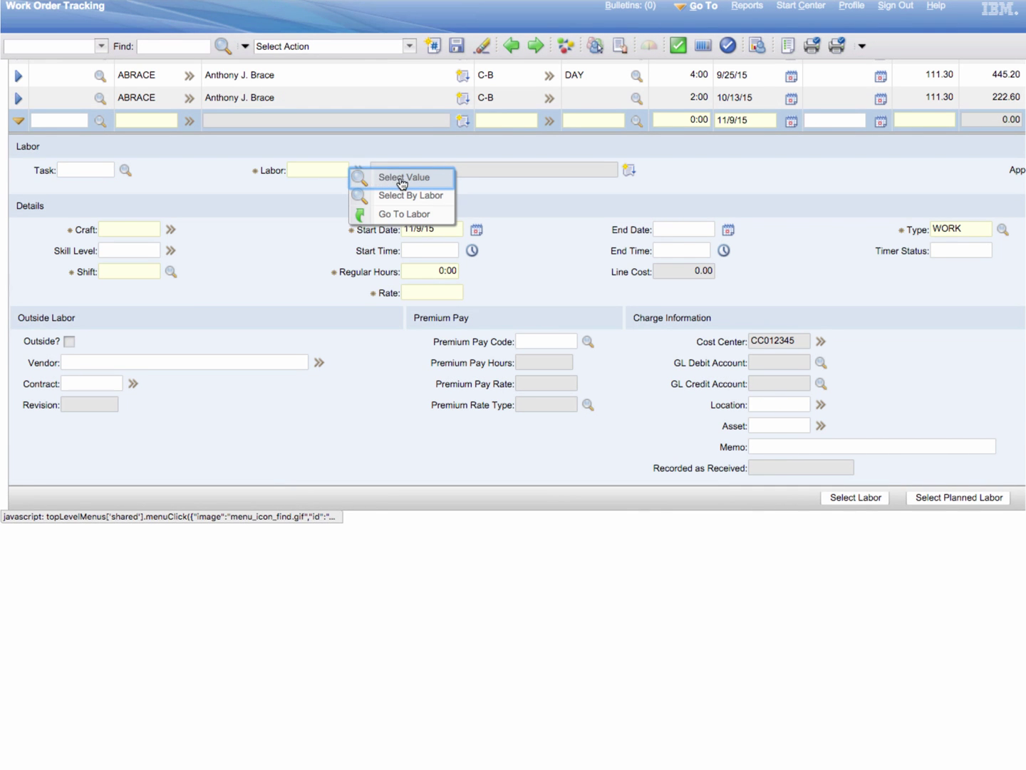
click(403, 183)
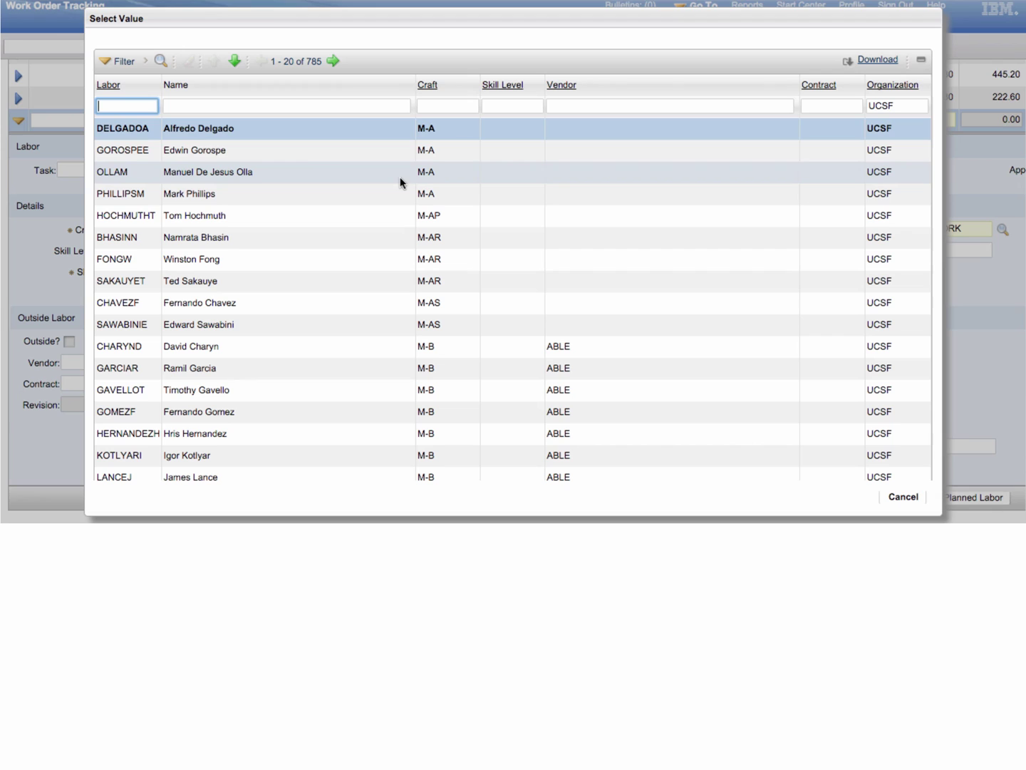
click(179, 106)
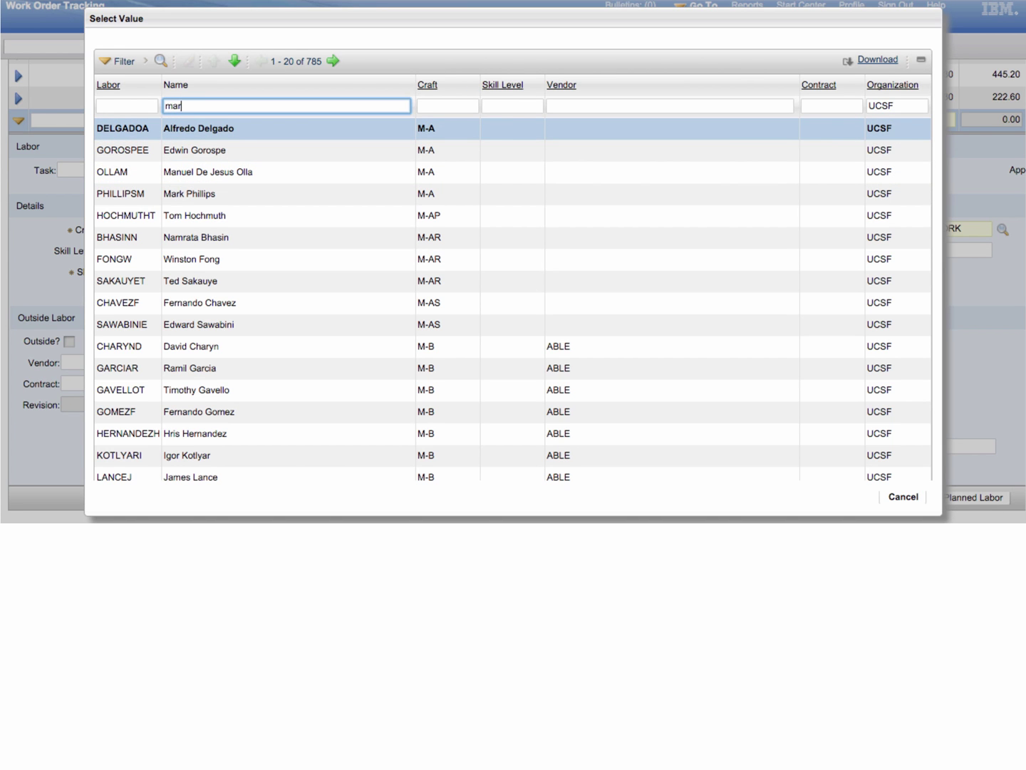
key(Return)
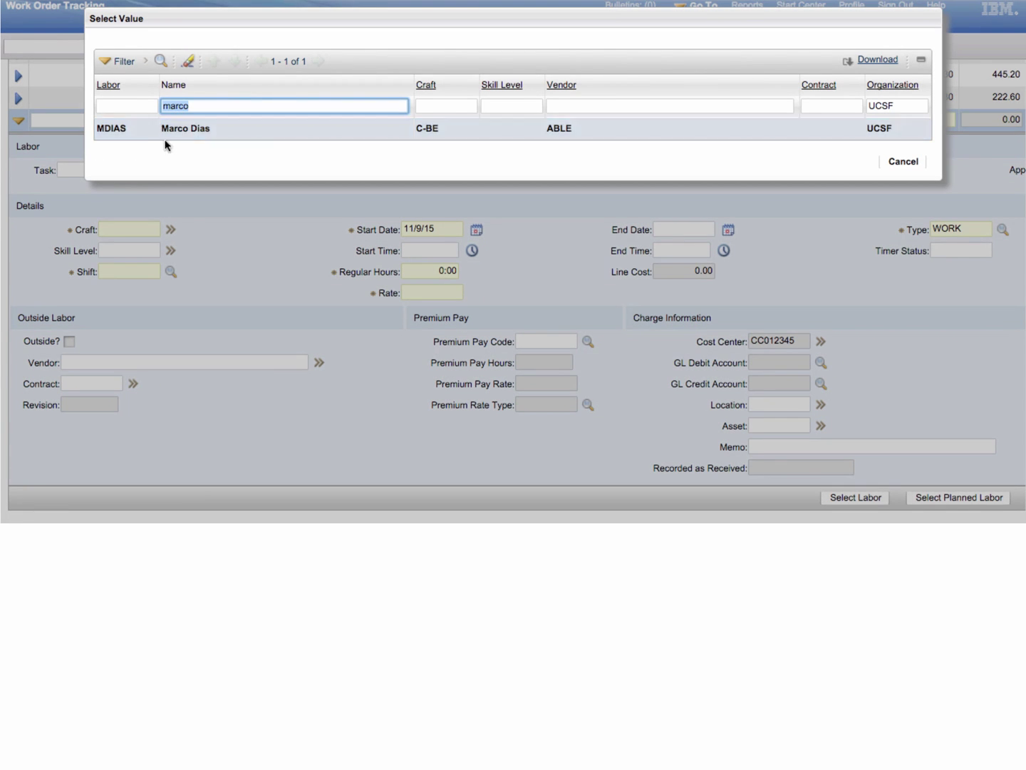
click(111, 130)
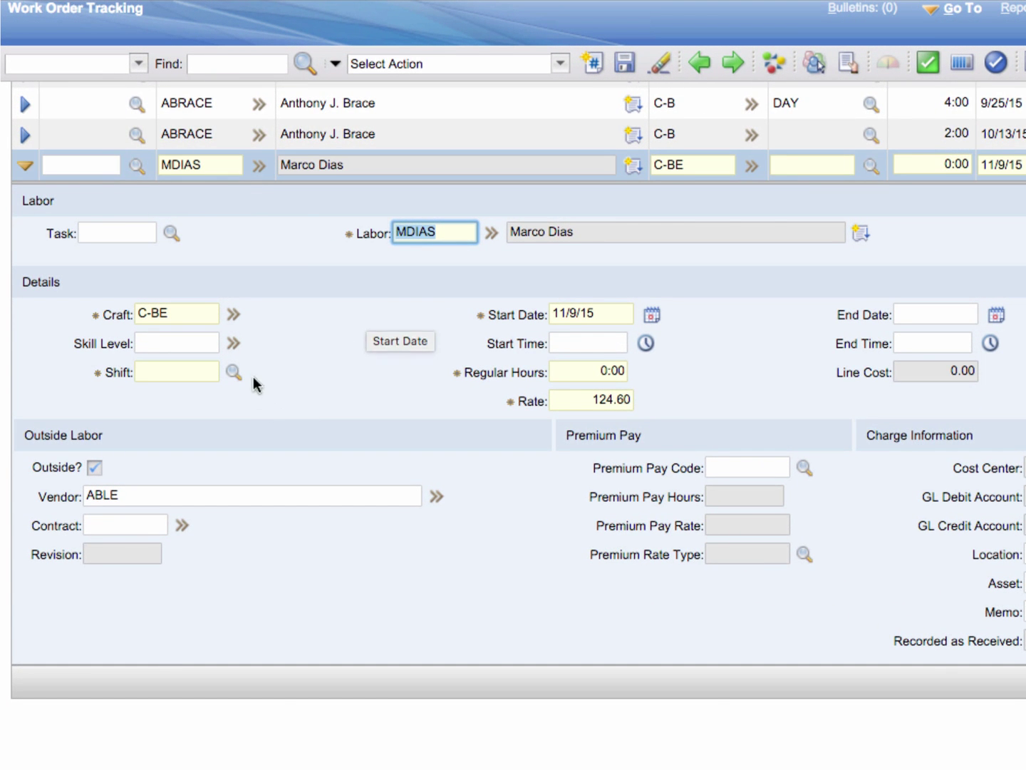
Set the labor line to DAY shift, start date 11/6/15 and 8 regular hours (cost 996.80).
click(233, 372)
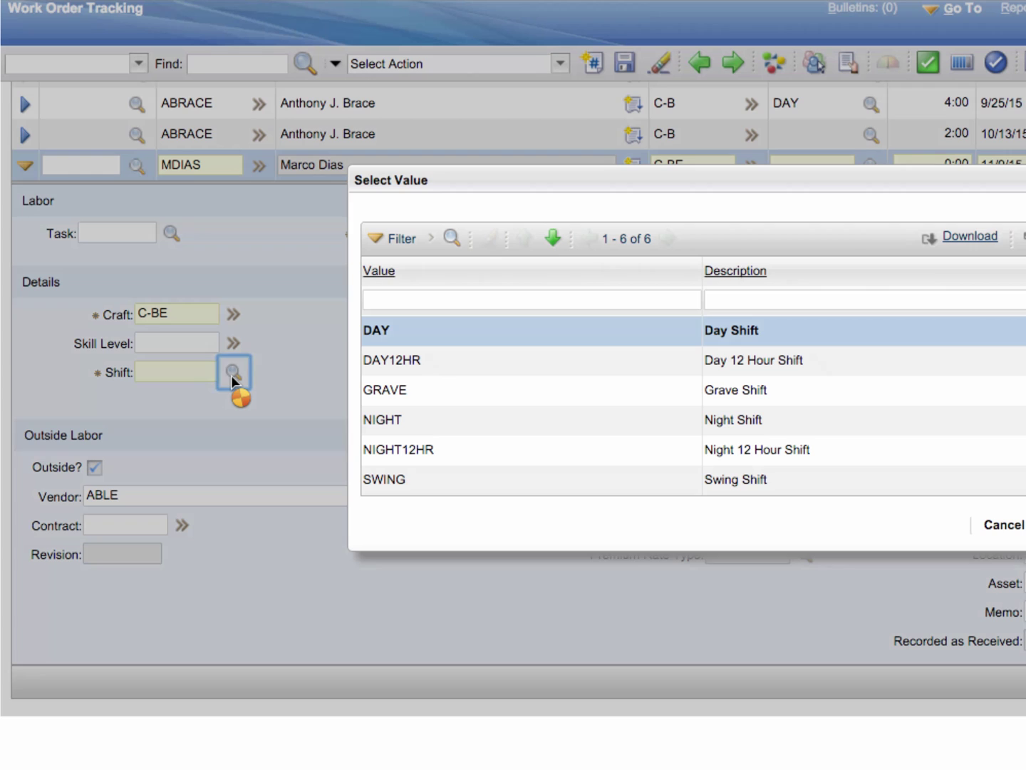
click(394, 324)
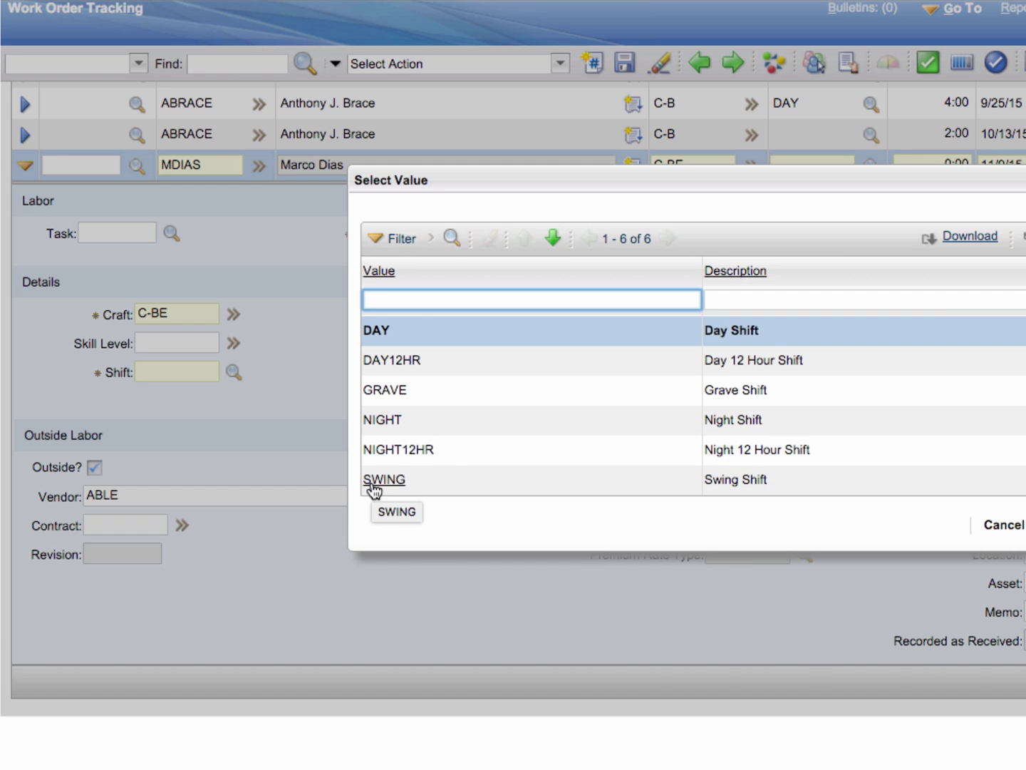
double_click(373, 333)
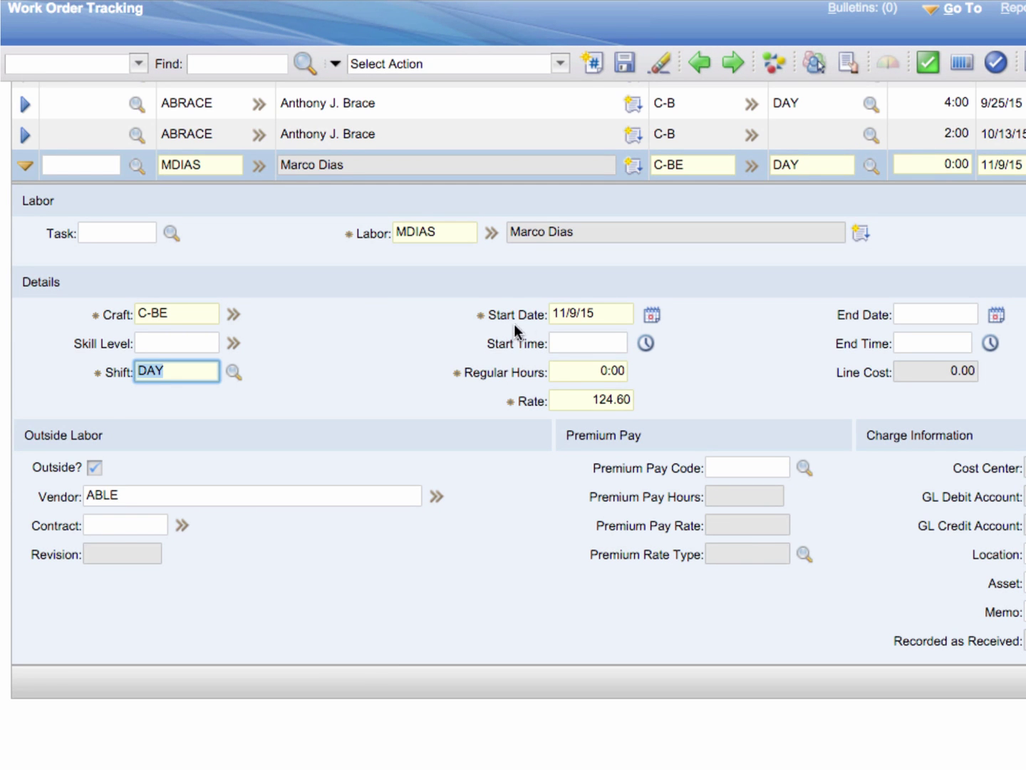
click(652, 314)
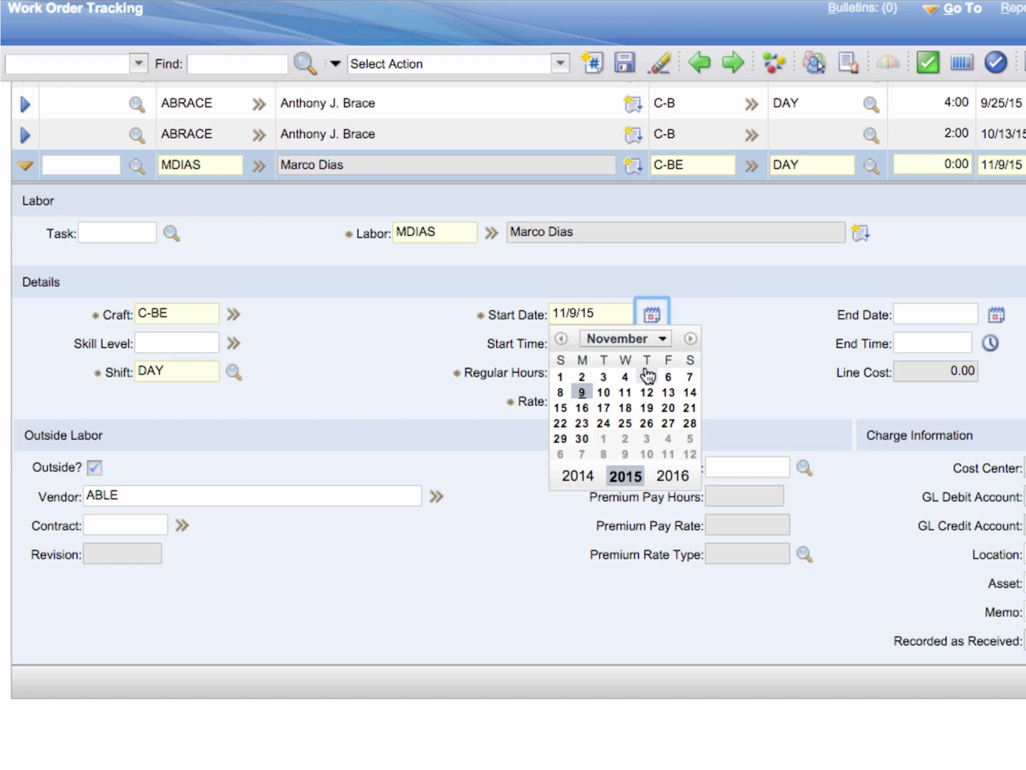
click(672, 379)
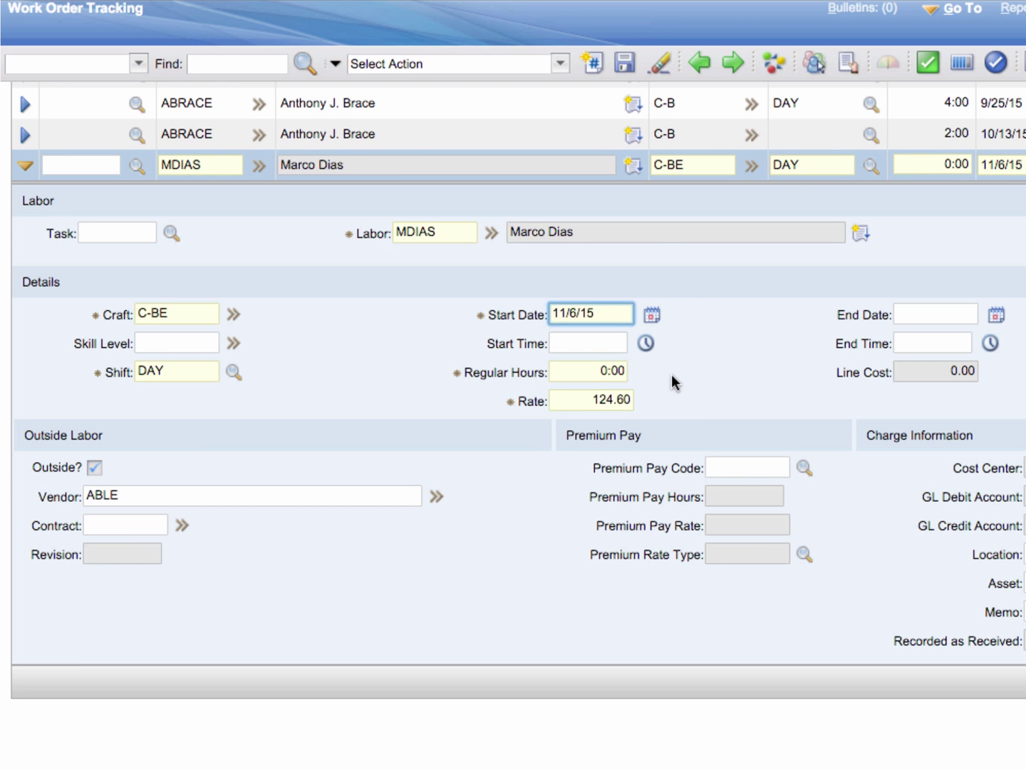
click(601, 371)
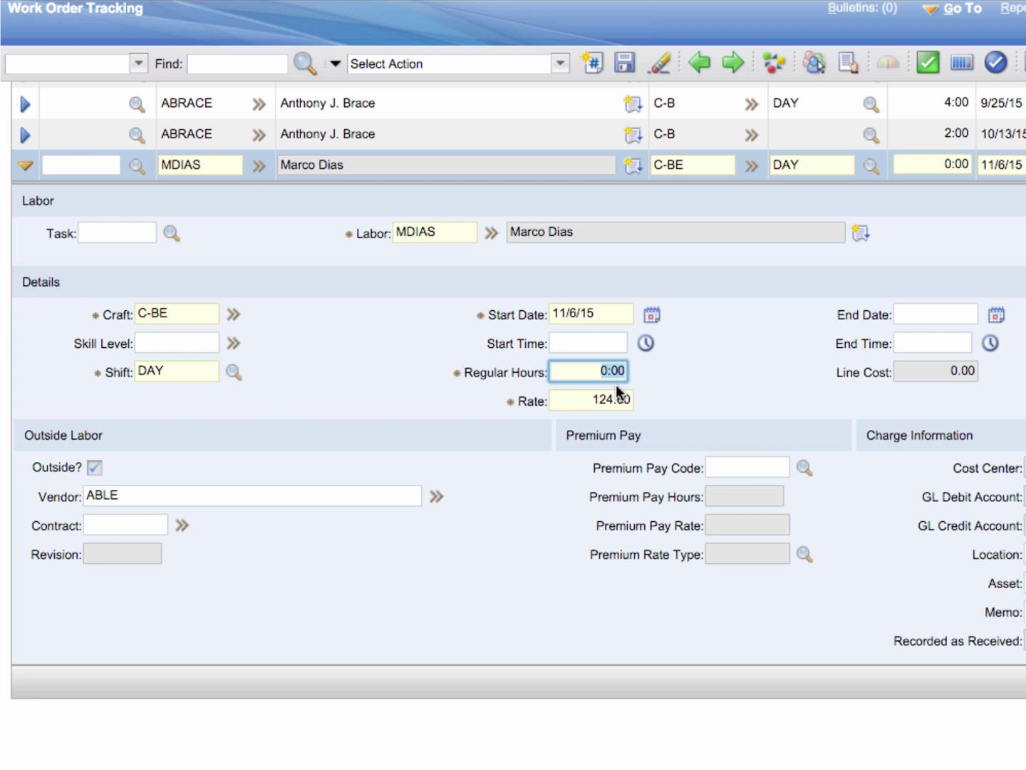
text(8)
key(Tab)
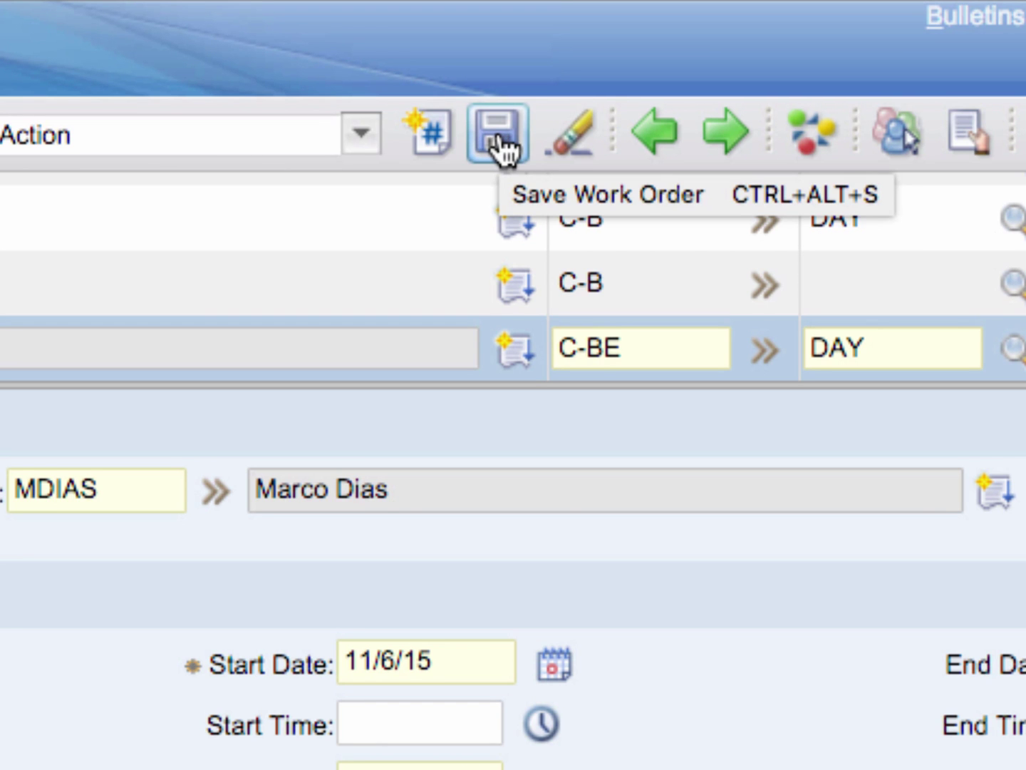
Save CFY1014 with its new labor actuals and go back to the Start Center.
click(498, 136)
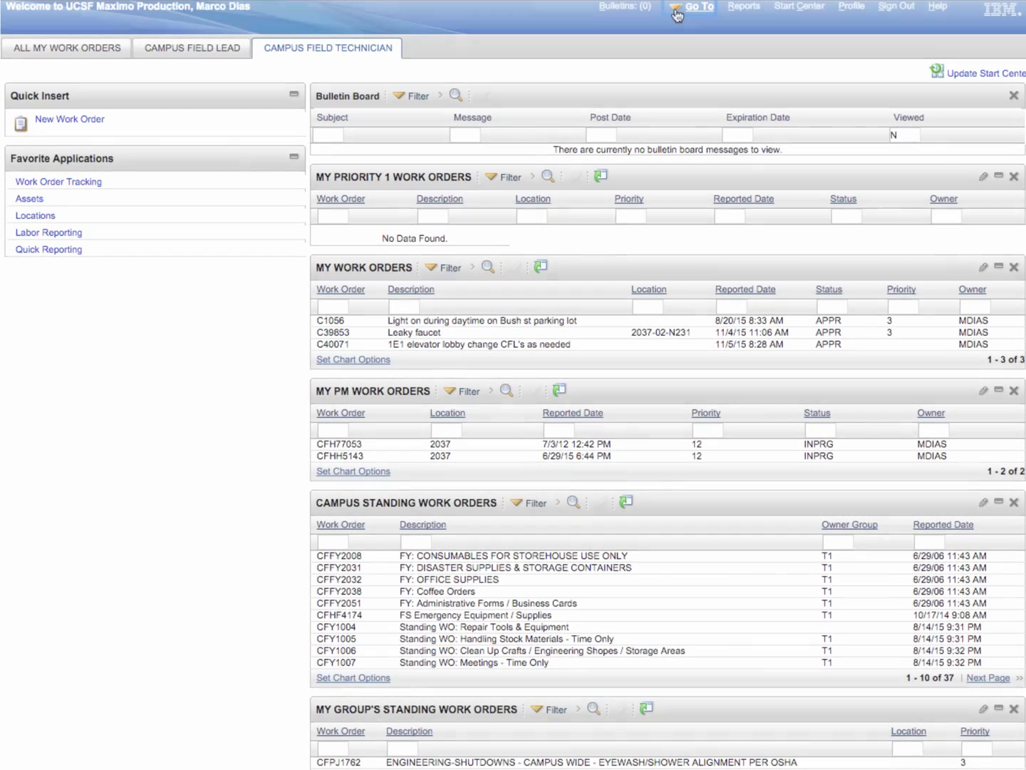
click(680, 11)
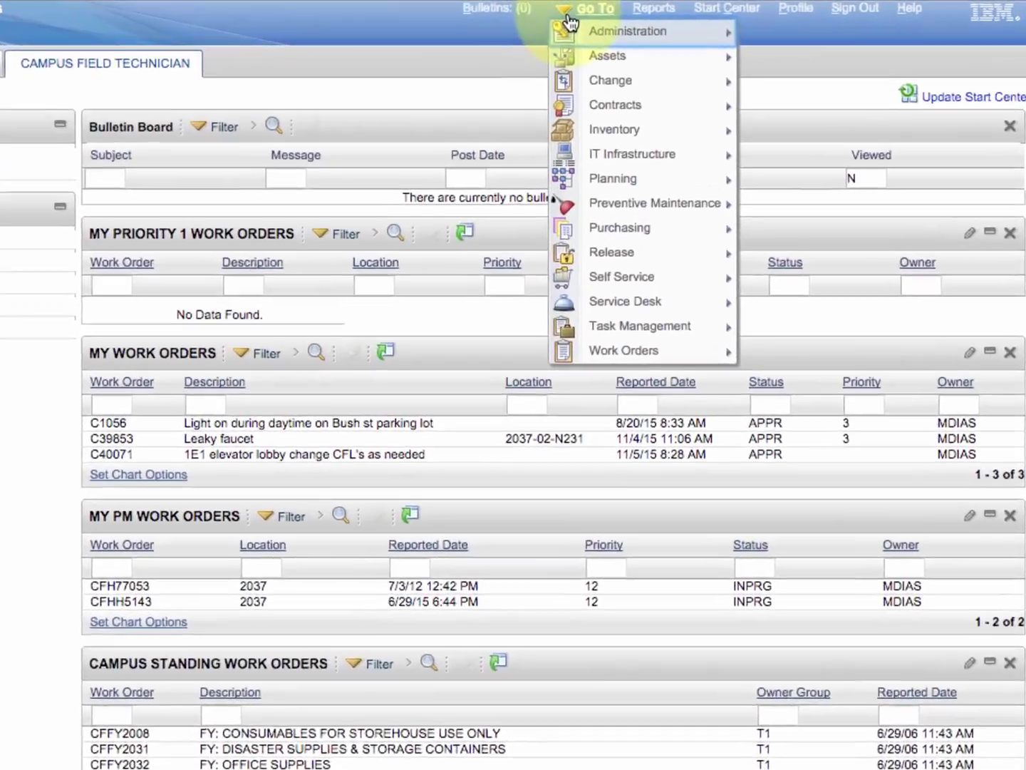
mouse_move(707, 271)
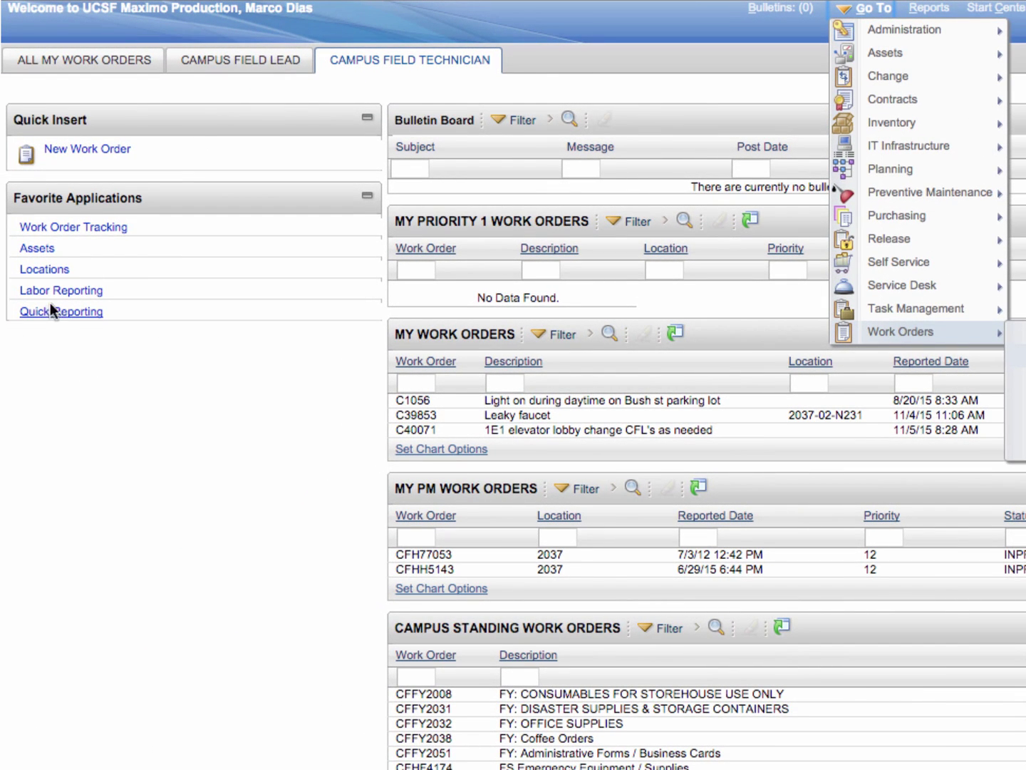
Open Enter By Labor in Labor Reporting with the technician's labor code and name filled in.
click(37, 292)
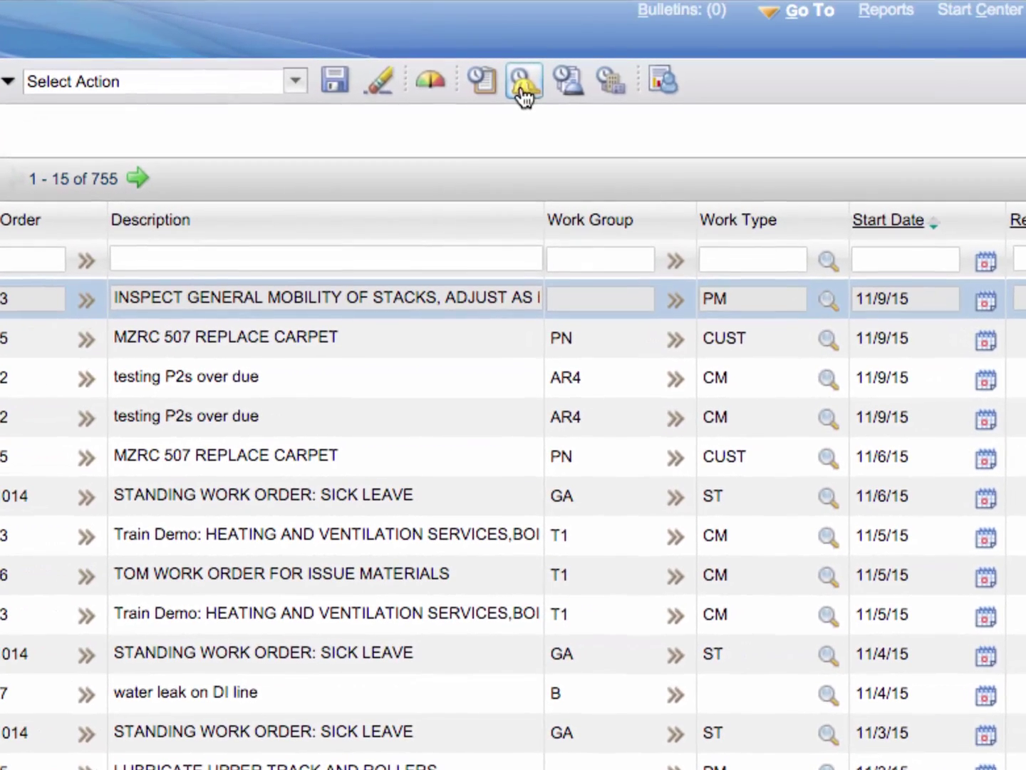
click(522, 84)
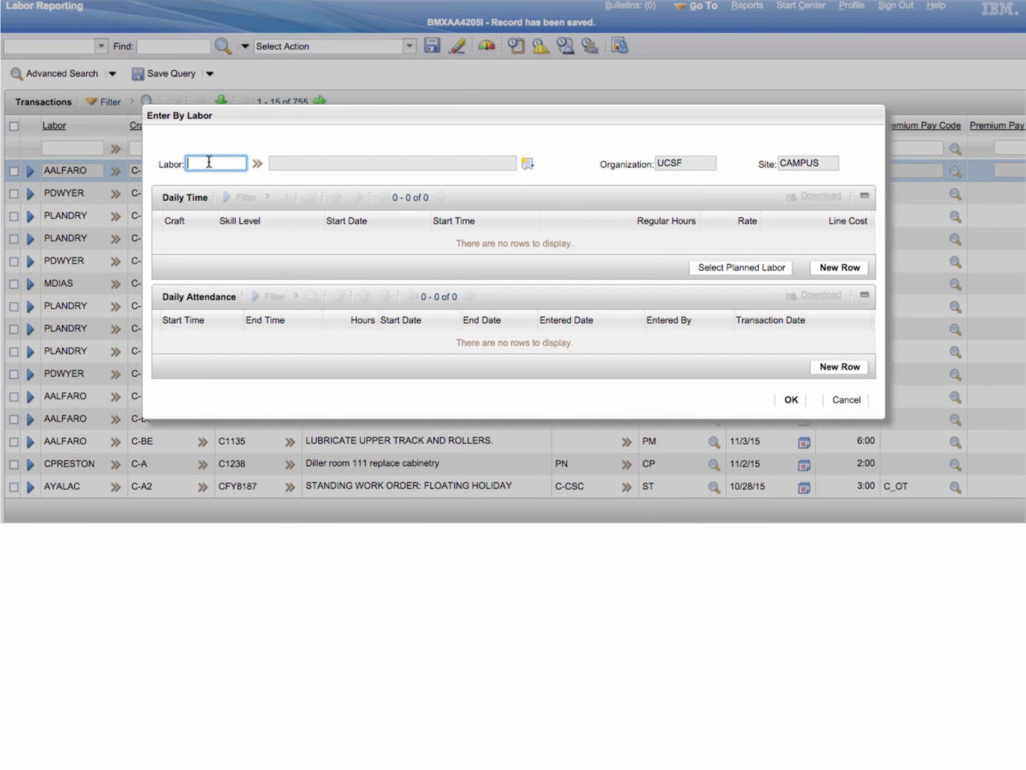
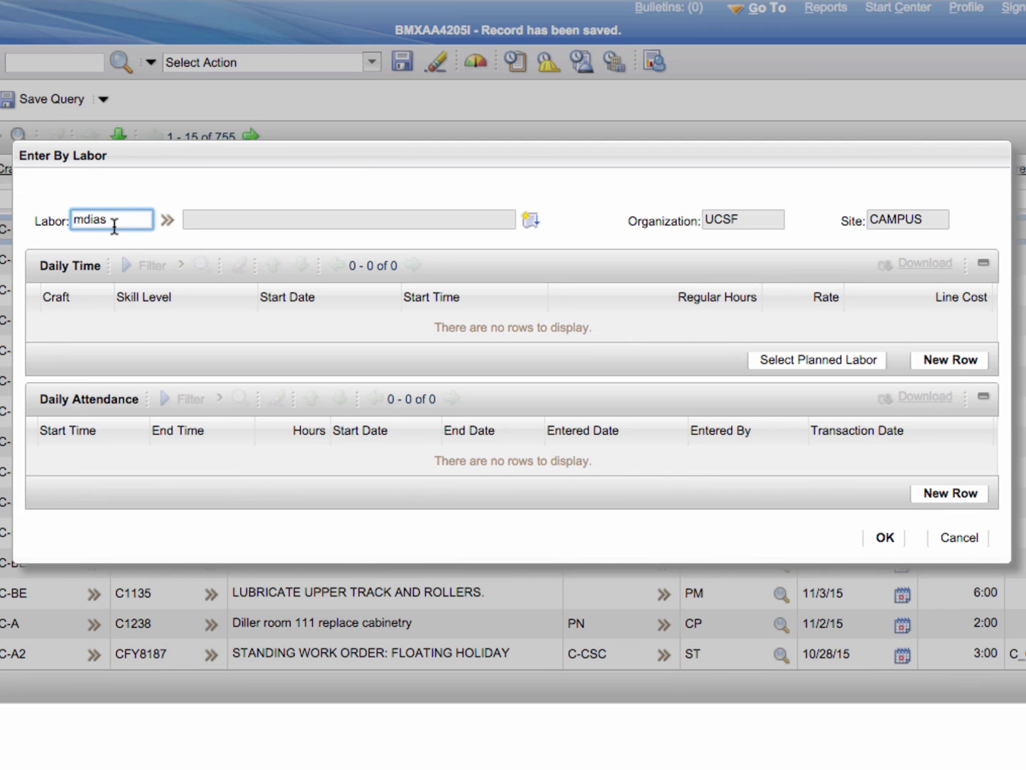
key(Tab)
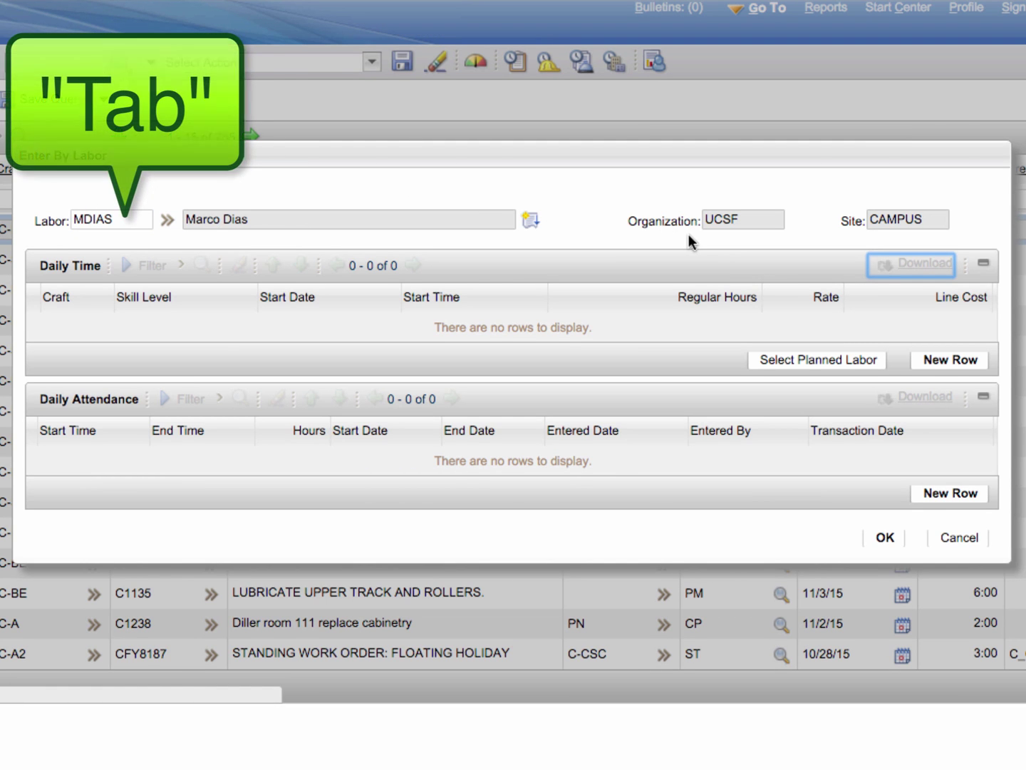
Add a daily time line charging CFY1014 8:00 regular hours on 11/9/15, costing 996.80.
click(946, 365)
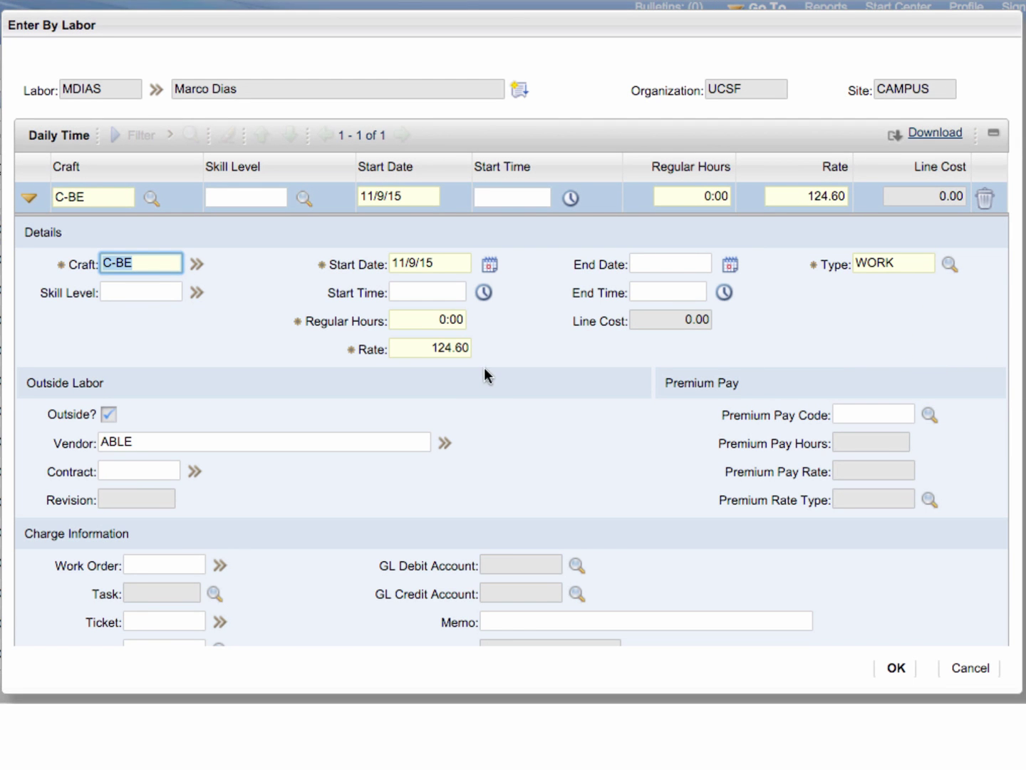
click(146, 564)
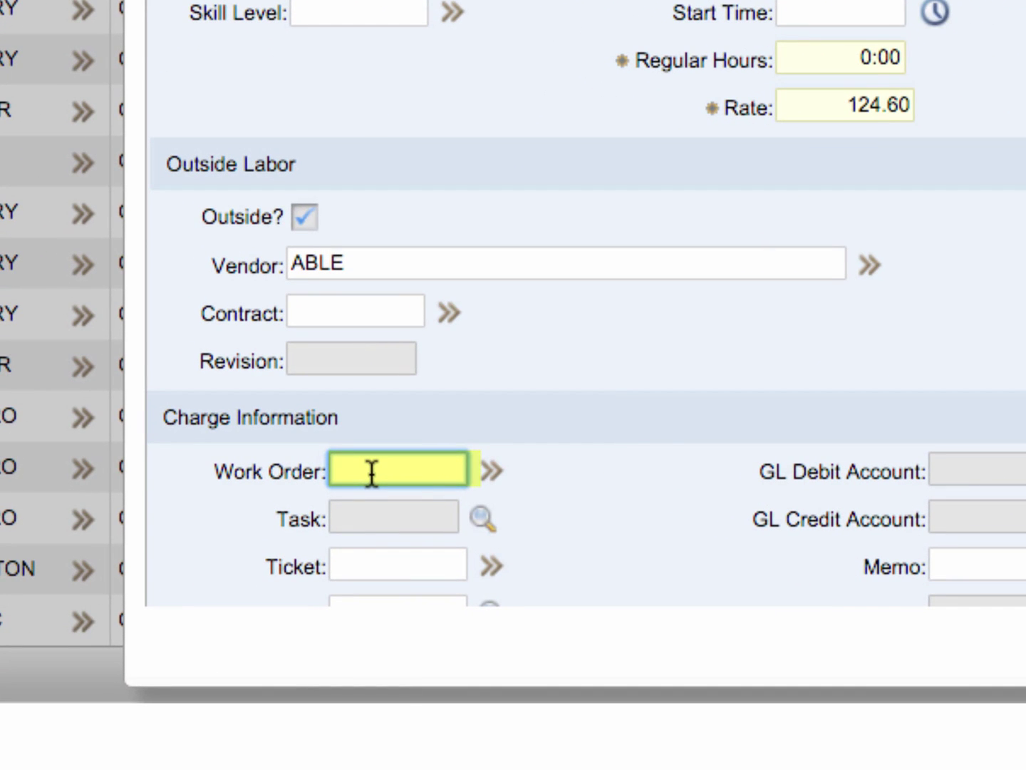
text(CFY1014)
key(Tab)
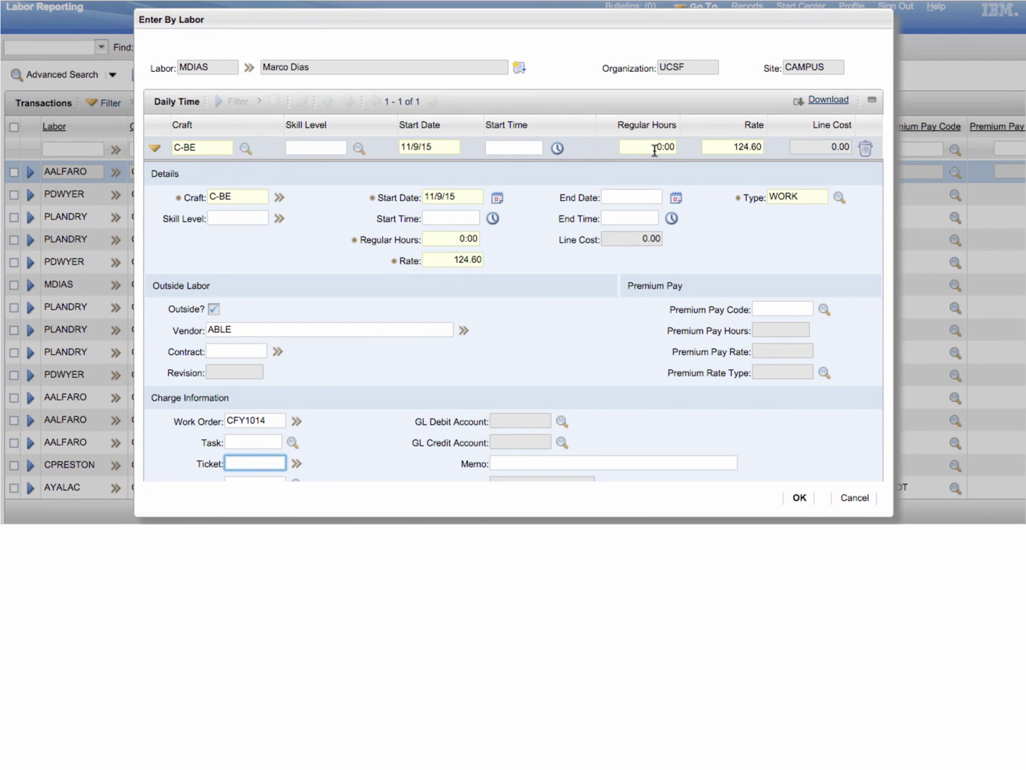
click(657, 148)
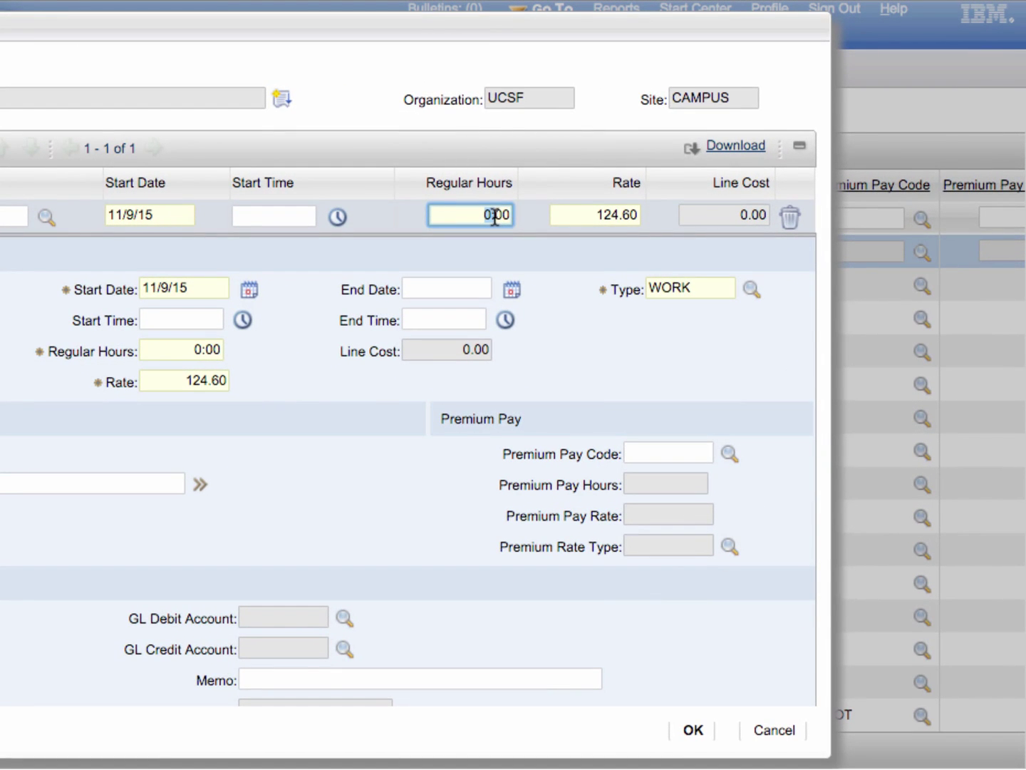
text(8:)
key(Tab)
click(247, 288)
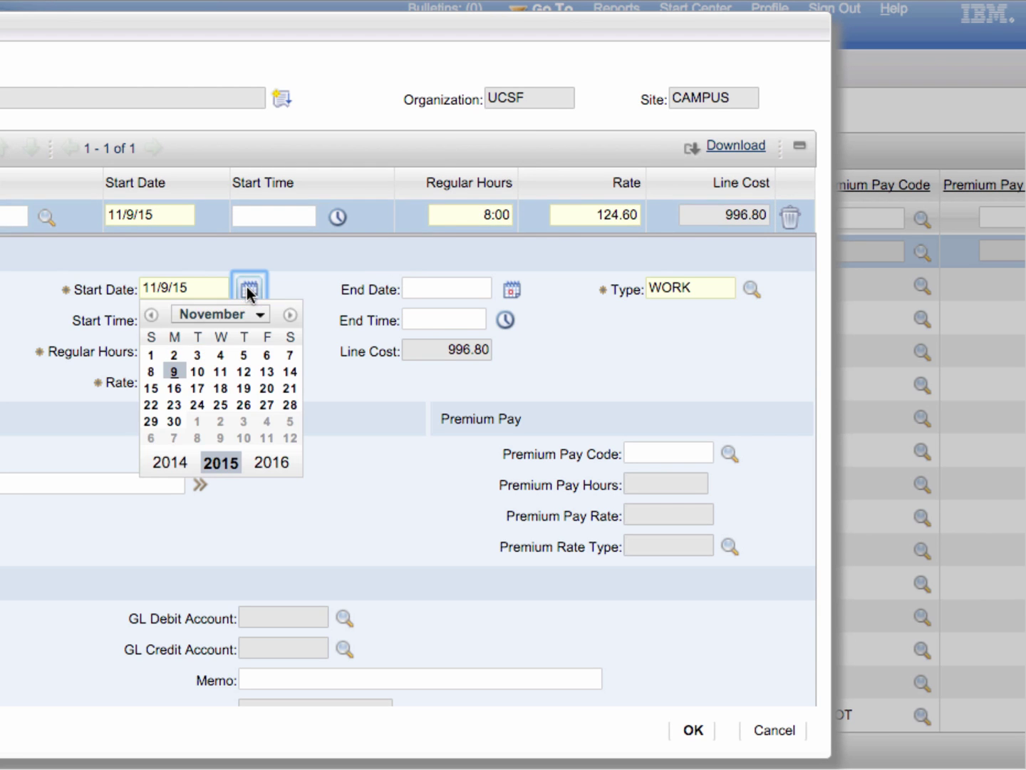
click(176, 370)
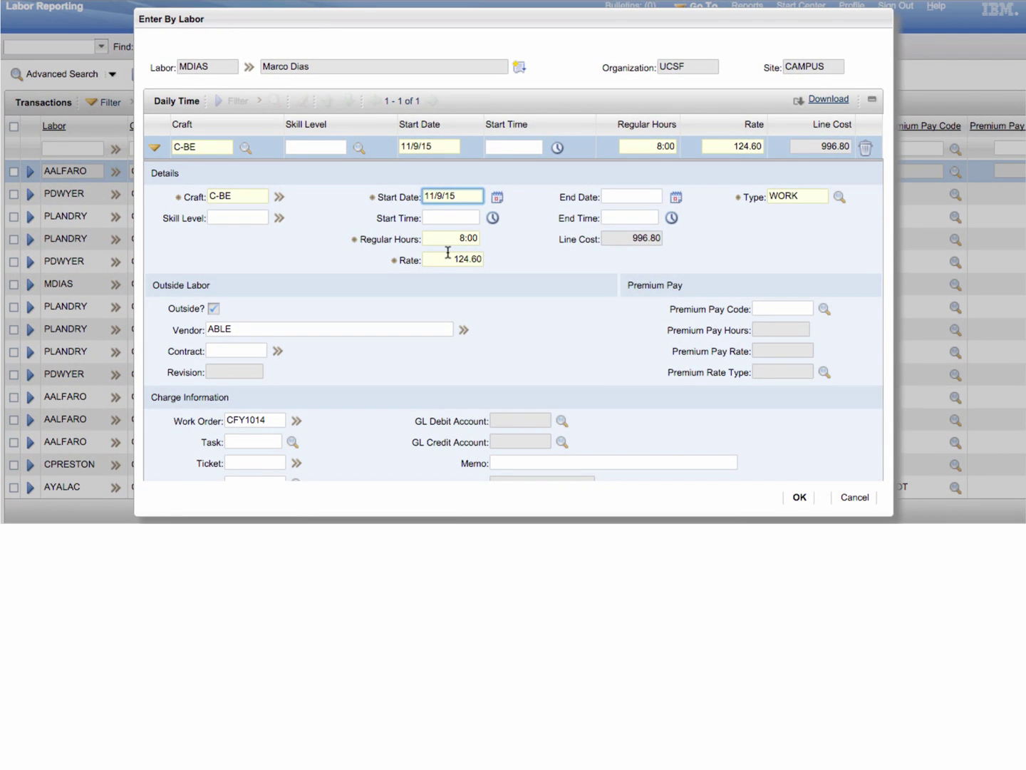
scroll(448, 253, down, 5)
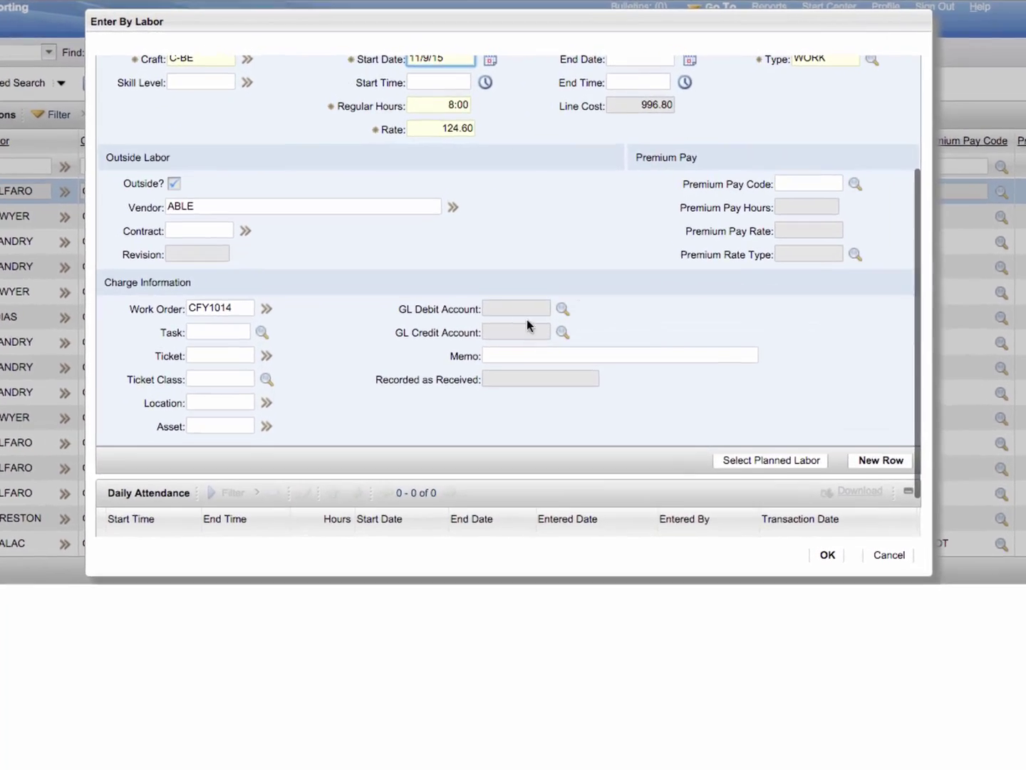
Add another daily time row defaulting to craft C-BE, 11/9/15, 0:00 hours, rate 124.60.
click(828, 554)
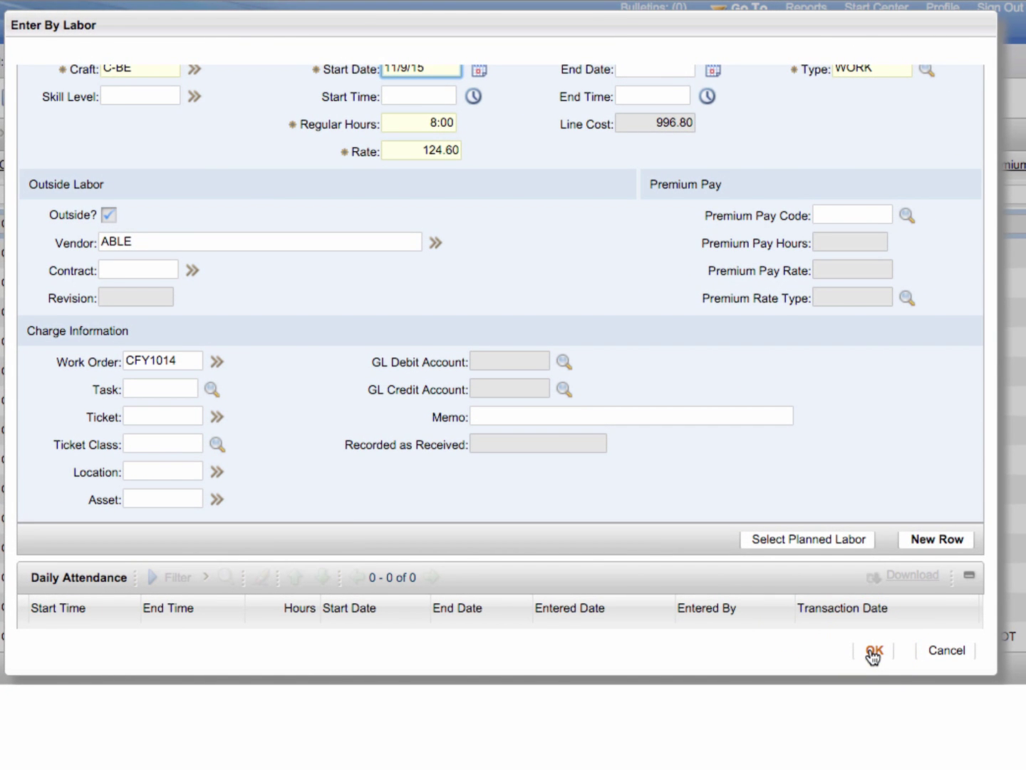
click(937, 541)
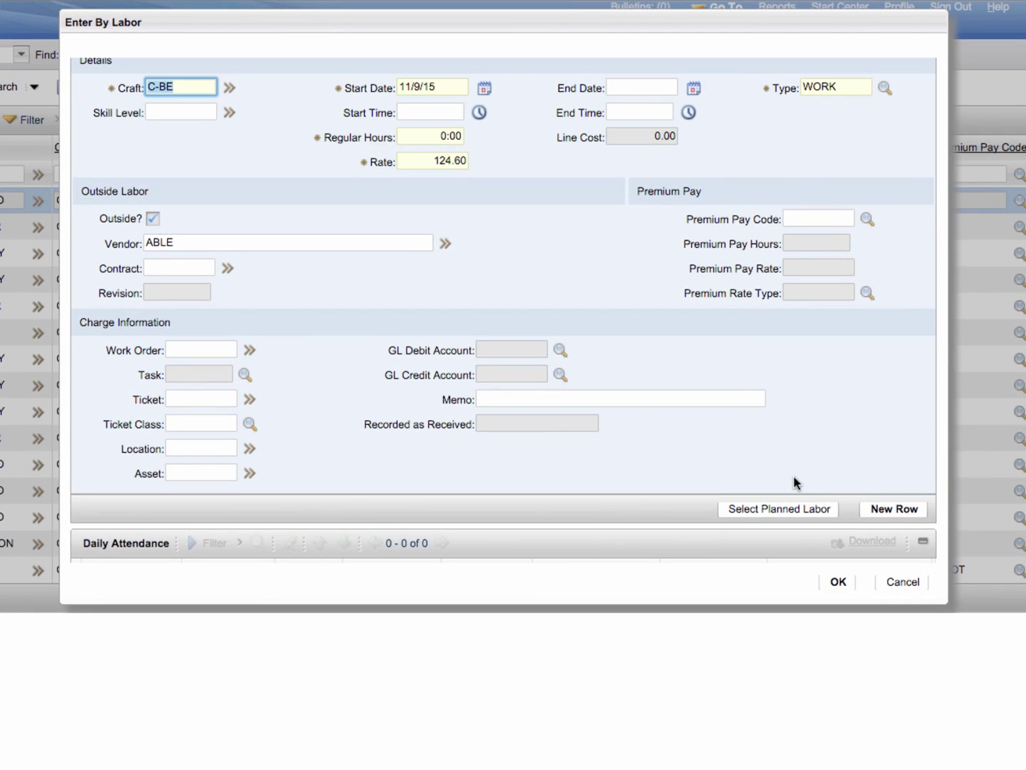
scroll(796, 483, down, 2)
scroll(796, 483, up, 4)
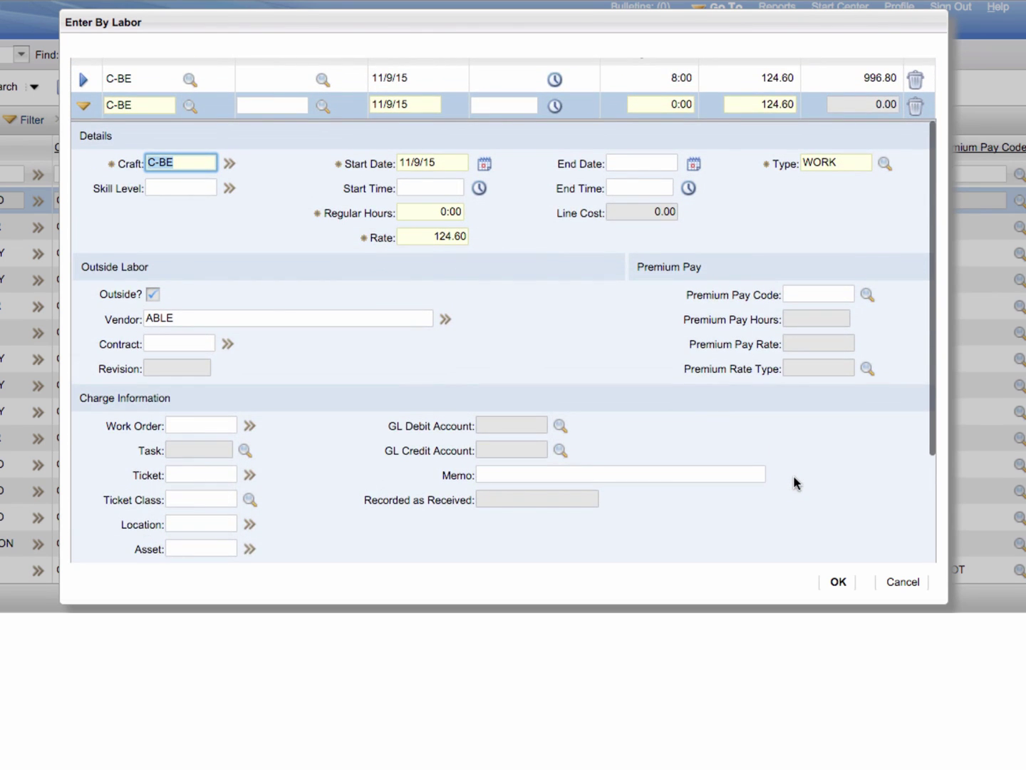
scroll(795, 478, up, 2)
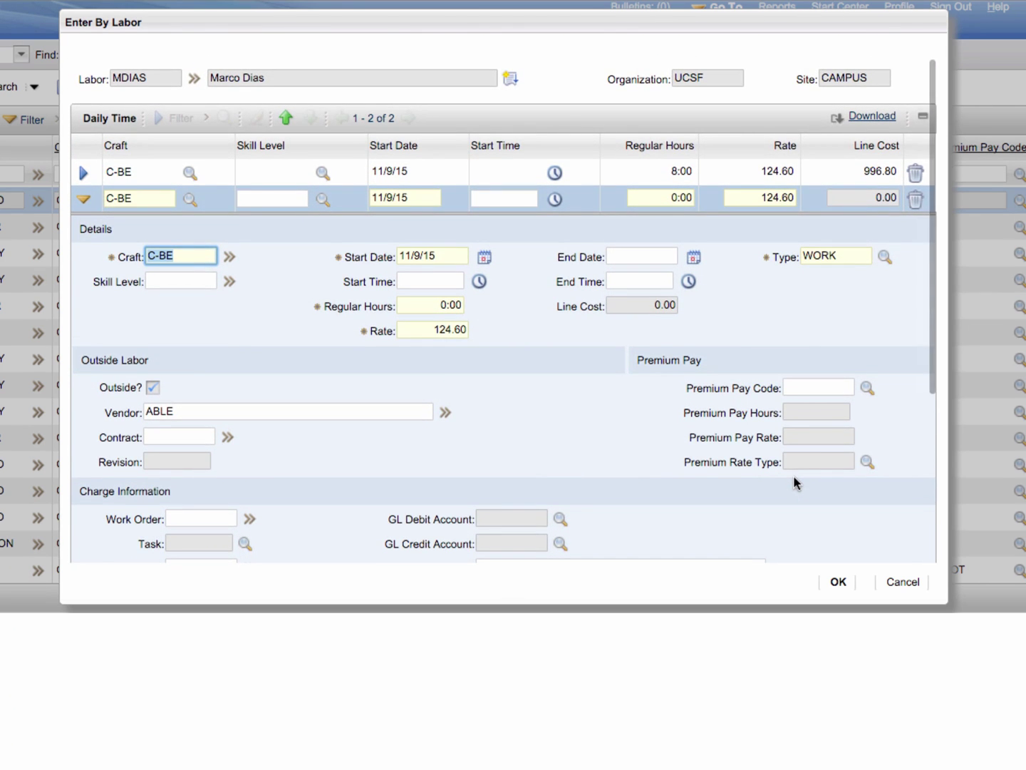
click(484, 256)
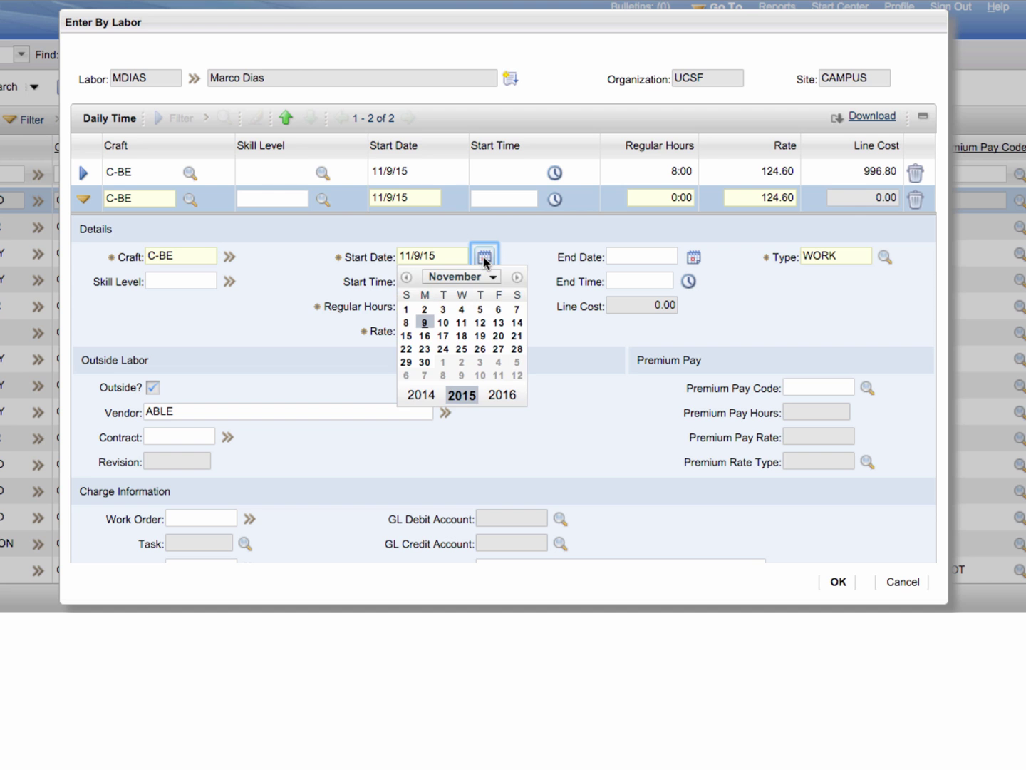